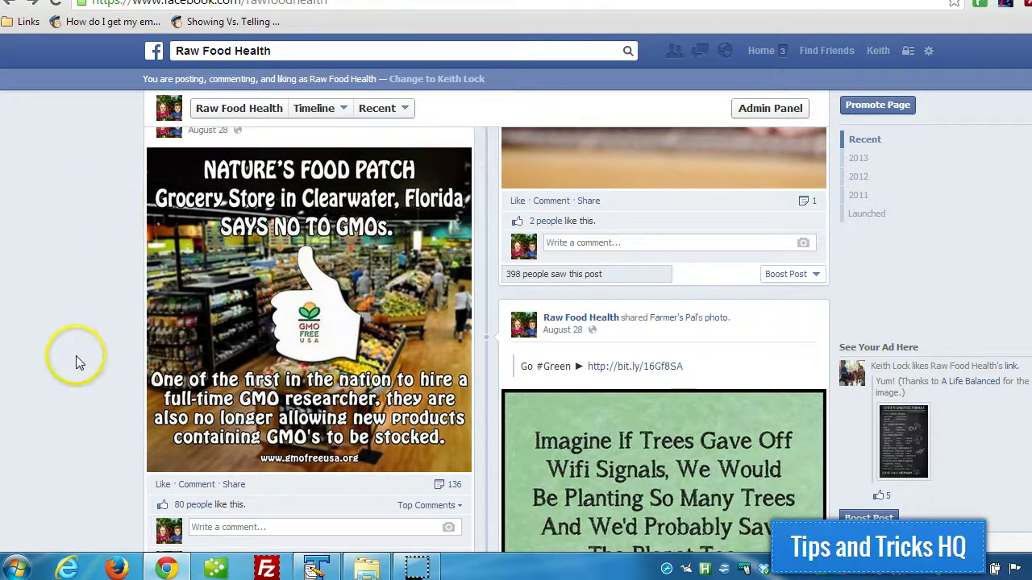
View the Nature's Food Patch photo from the August 28 post in the photo viewer and return to the timeline
{"action": "scroll", "coordinate": [101, 387], "scroll_direction": "down", "scroll_amount": 1}
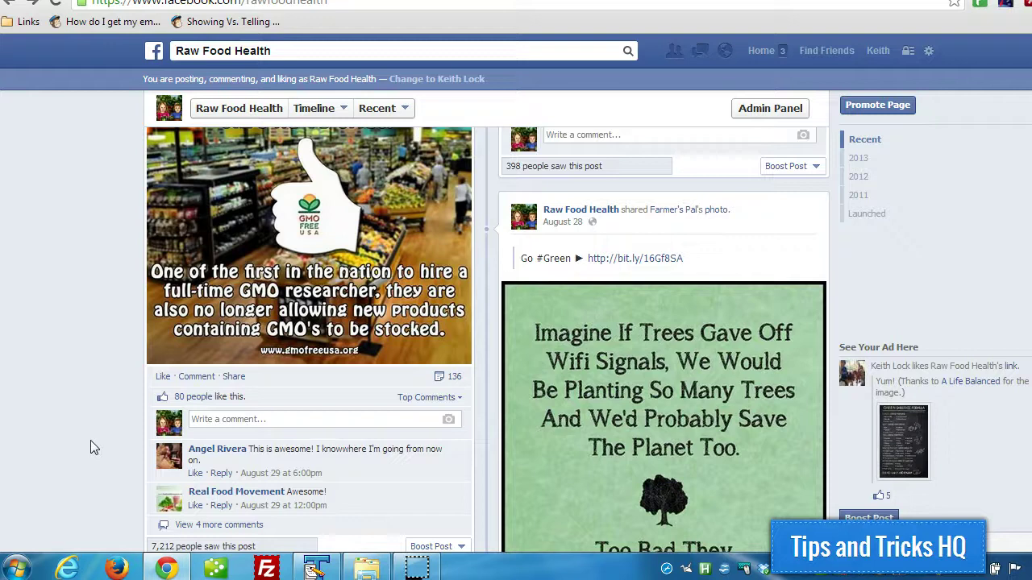
{"action": "scroll", "coordinate": [89, 379], "scroll_direction": "up", "scroll_amount": 2}
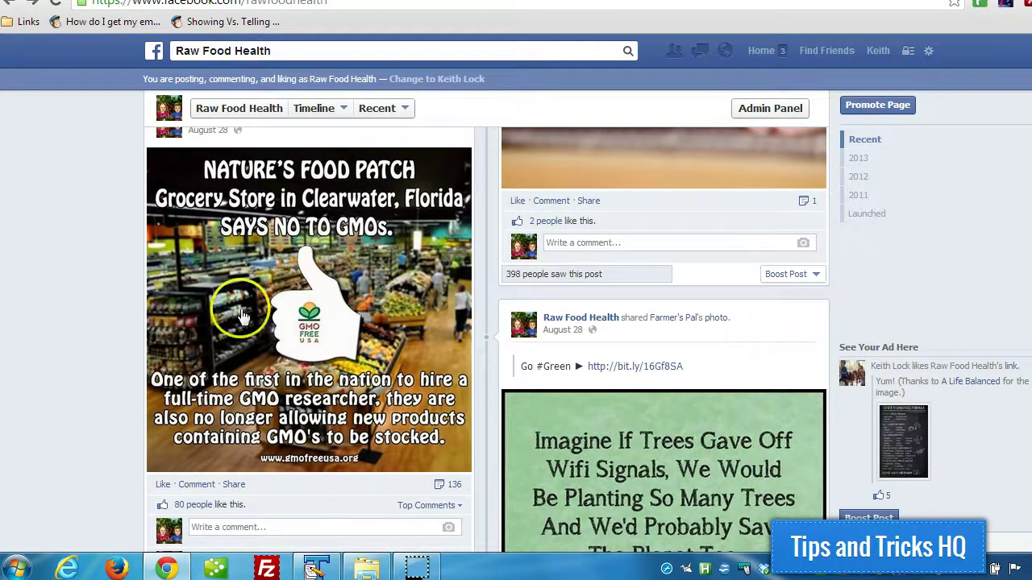
{"action": "left_click", "coordinate": [274, 289]}
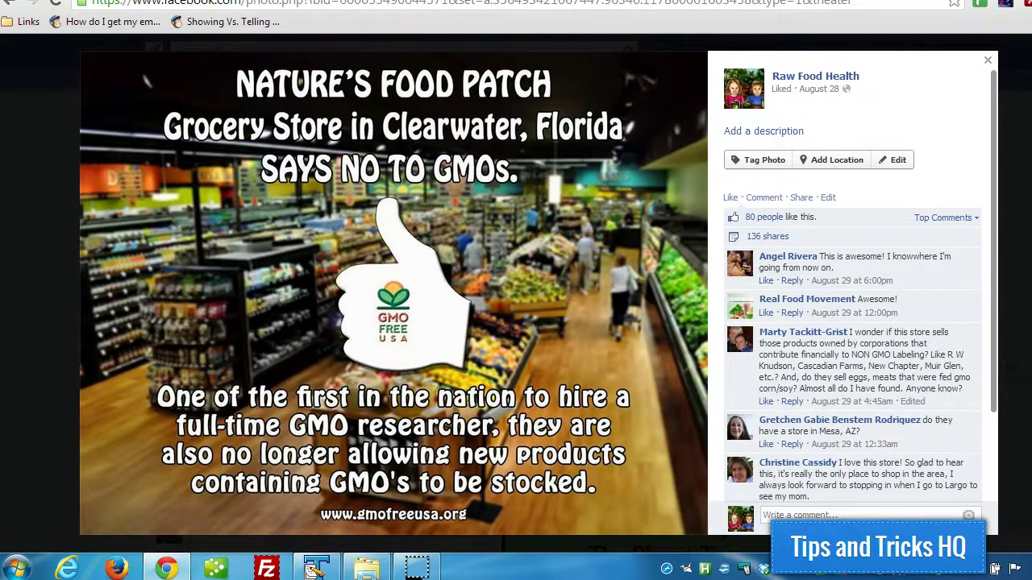
{"action": "right_click", "coordinate": [369, 112]}
{"action": "left_click", "coordinate": [407, 182]}
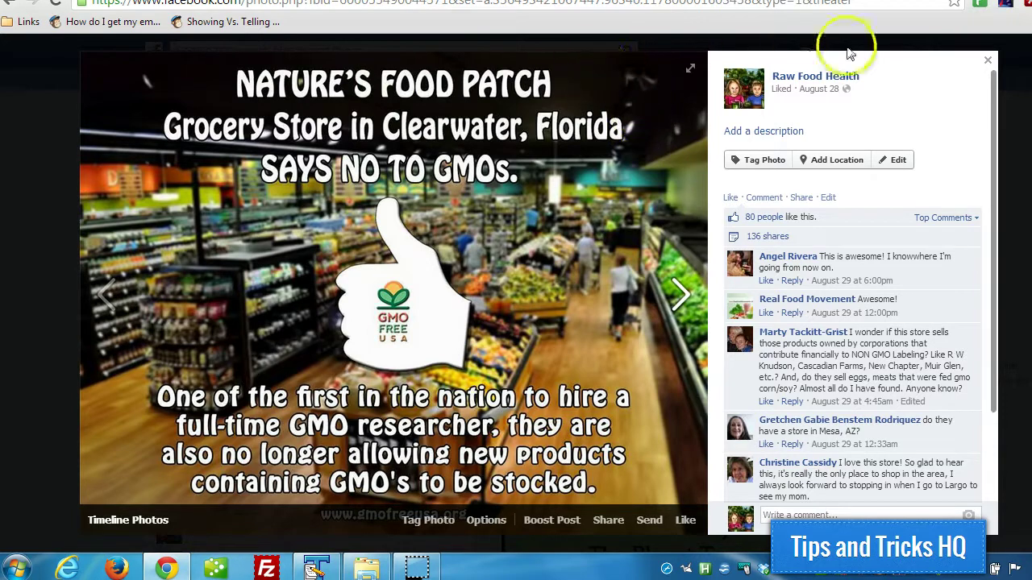
{"action": "left_click", "coordinate": [984, 63]}
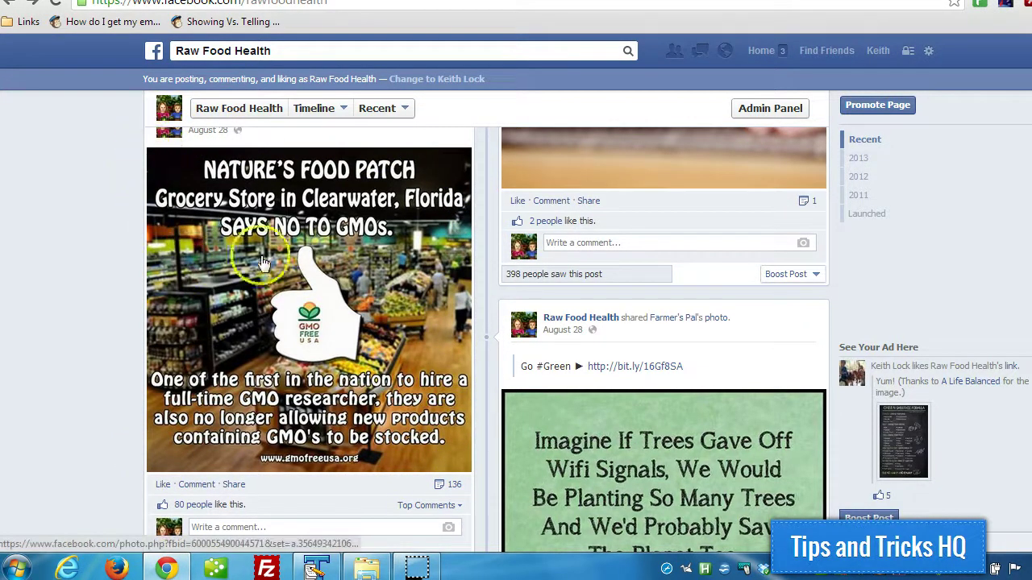
{"action": "left_click", "coordinate": [293, 255]}
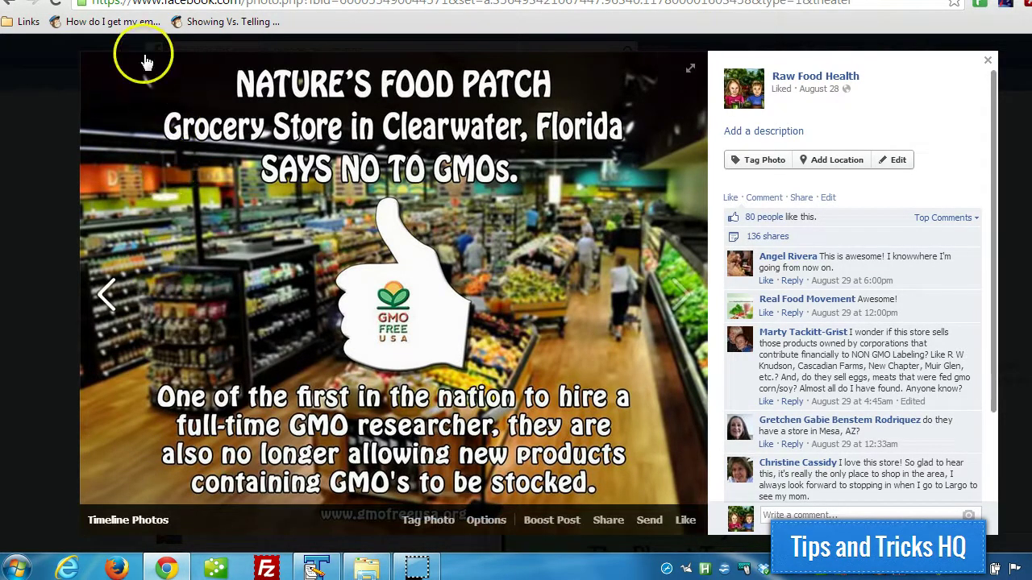
{"action": "left_click", "coordinate": [988, 60]}
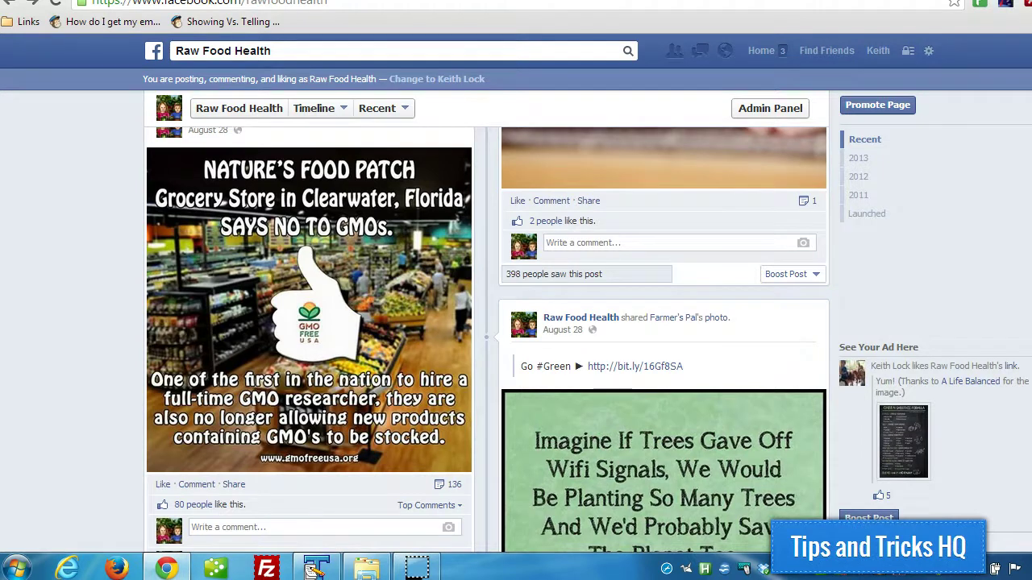
Open the boost options for the Nature's Food Patch post and review the audience and budget settings
{"action": "scroll", "coordinate": [938, 329], "scroll_direction": "down", "scroll_amount": 2}
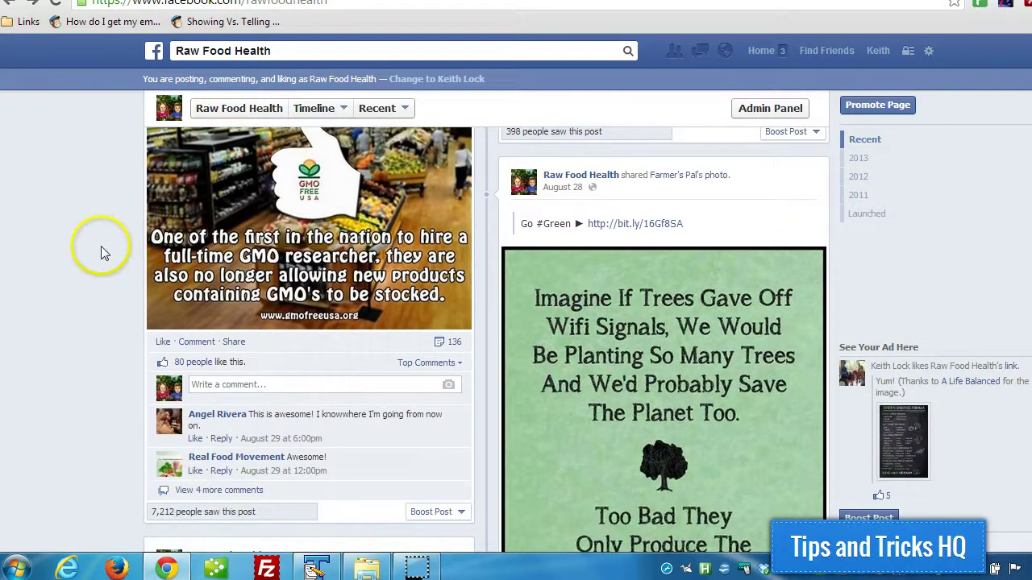
{"action": "scroll", "coordinate": [98, 248], "scroll_direction": "down", "scroll_amount": 2}
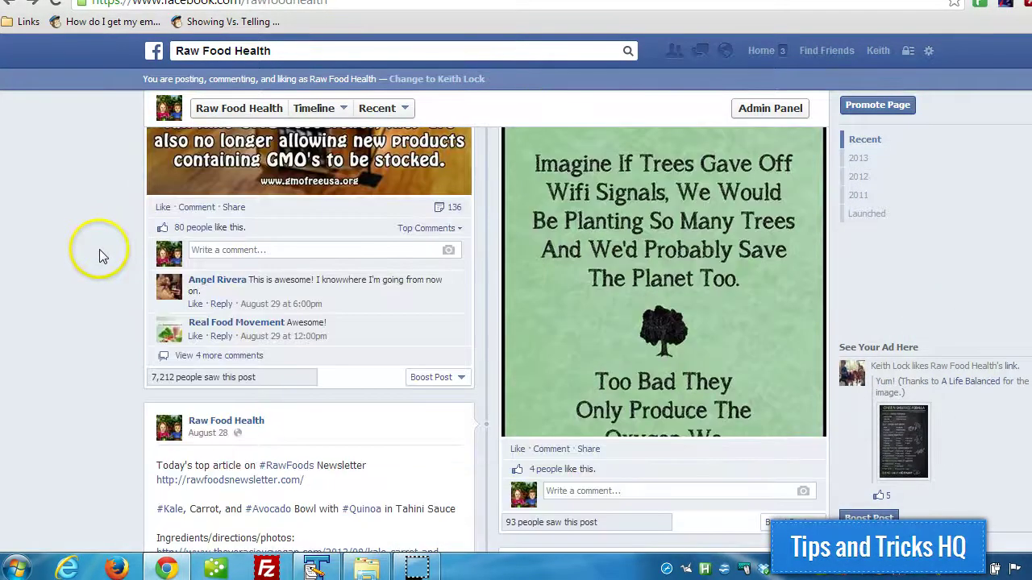
{"action": "left_click", "coordinate": [453, 380]}
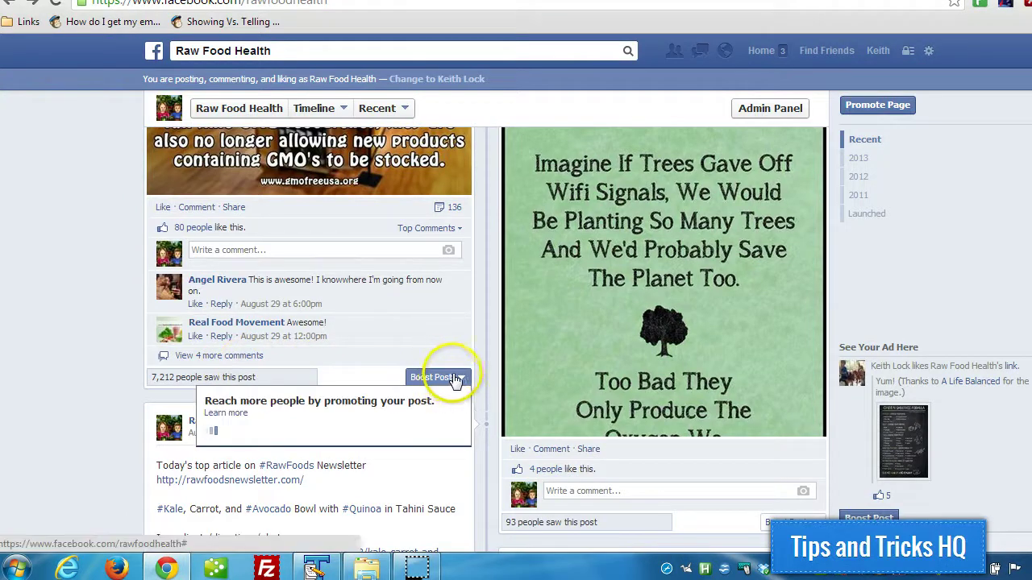
{"action": "scroll", "coordinate": [439, 383], "scroll_direction": "down", "scroll_amount": 2}
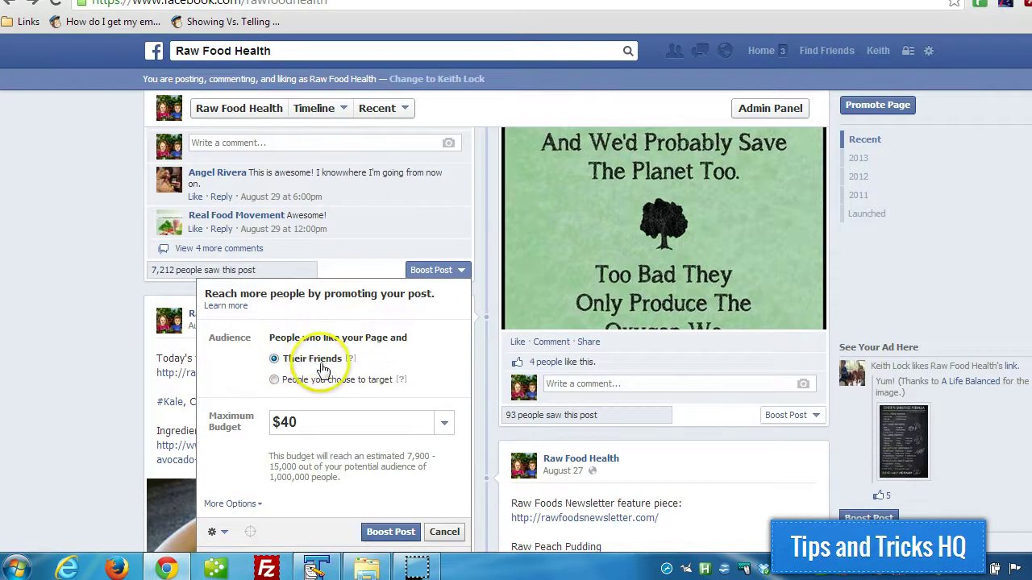
{"action": "scroll", "coordinate": [336, 294], "scroll_direction": "down", "scroll_amount": 1}
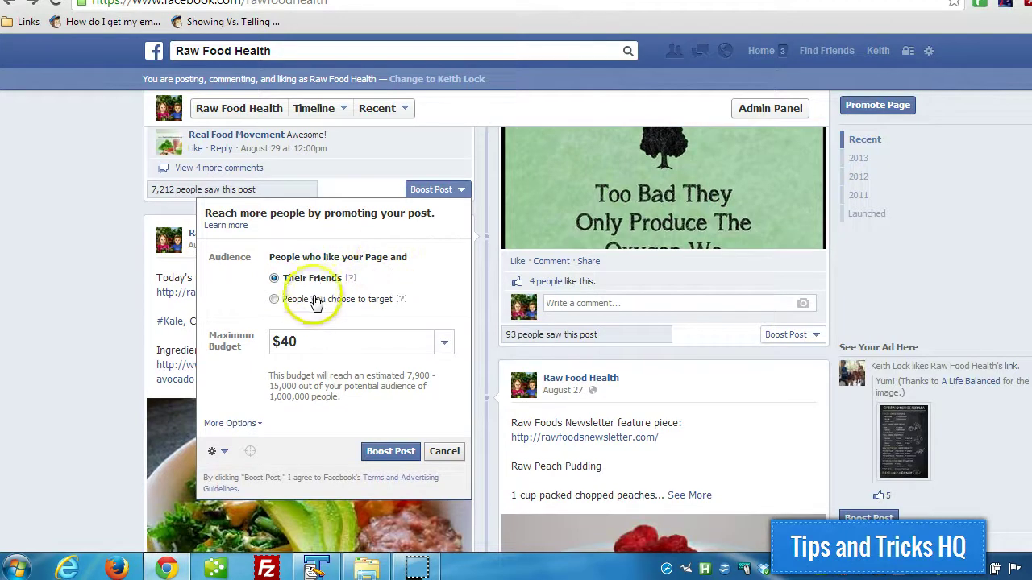
Set the boost audience to People you choose to target and review the location, age and gender options
{"action": "left_click", "coordinate": [334, 302]}
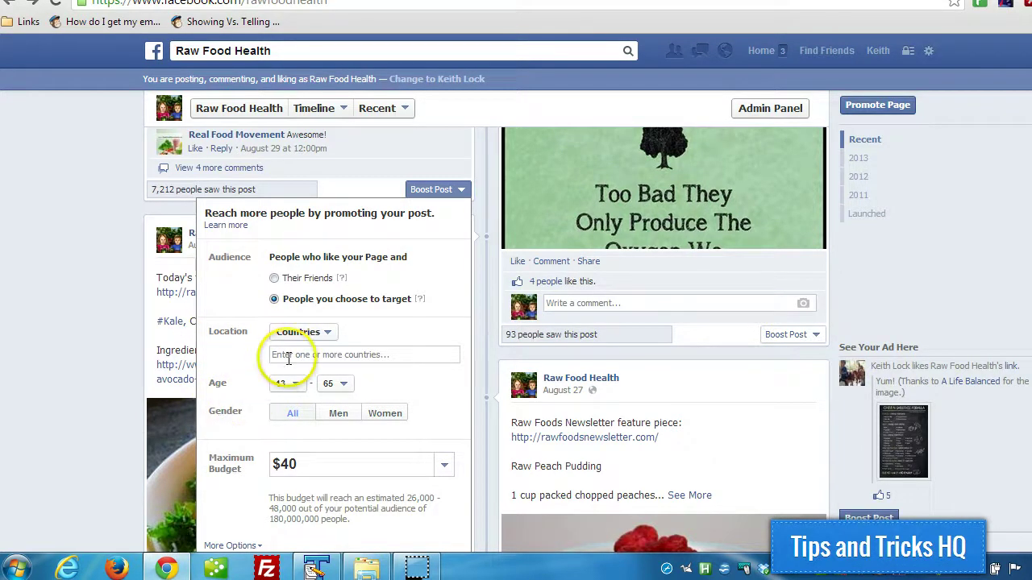
{"action": "left_click", "coordinate": [328, 339]}
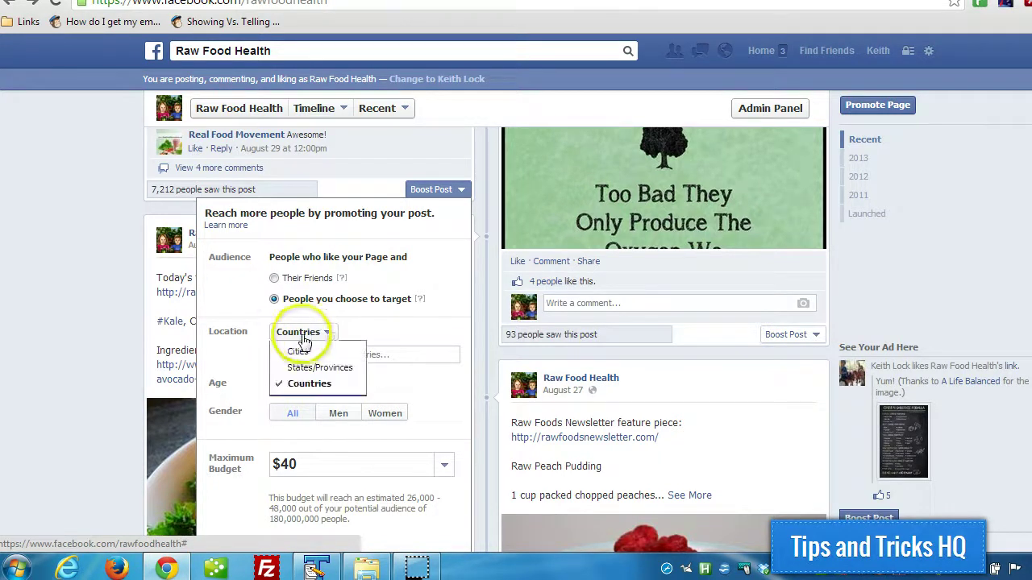
{"action": "left_click", "coordinate": [245, 348]}
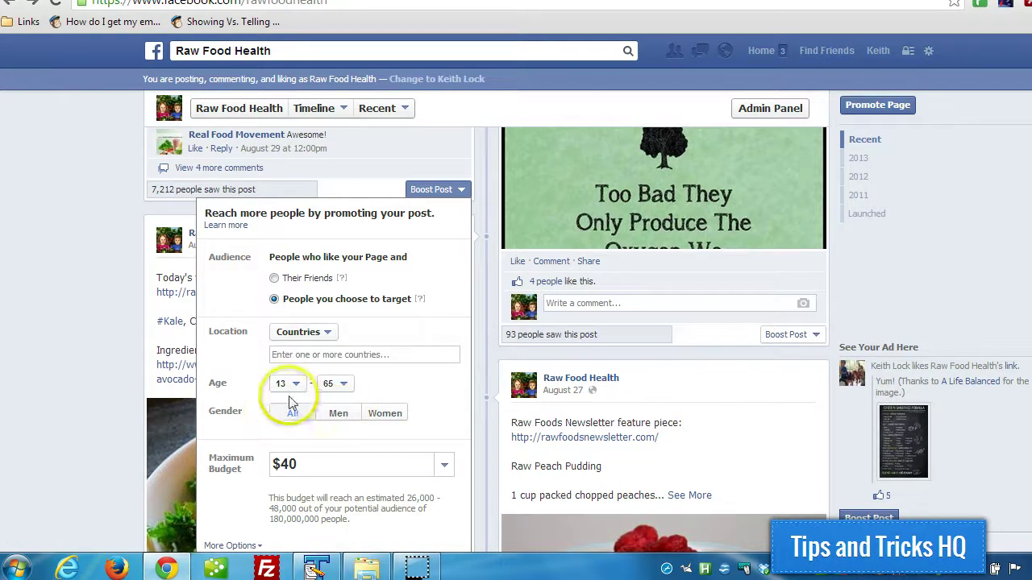
{"action": "scroll", "coordinate": [230, 332], "scroll_direction": "down", "scroll_amount": 1}
{"action": "scroll", "coordinate": [337, 295], "scroll_direction": "down", "scroll_amount": 1}
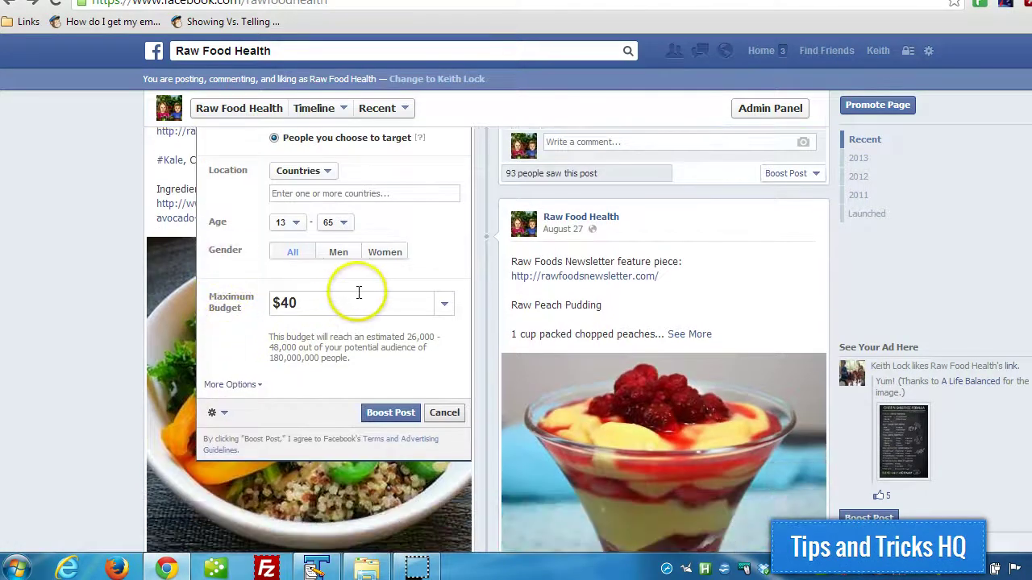
{"action": "scroll", "coordinate": [360, 293], "scroll_direction": "up", "scroll_amount": 2}
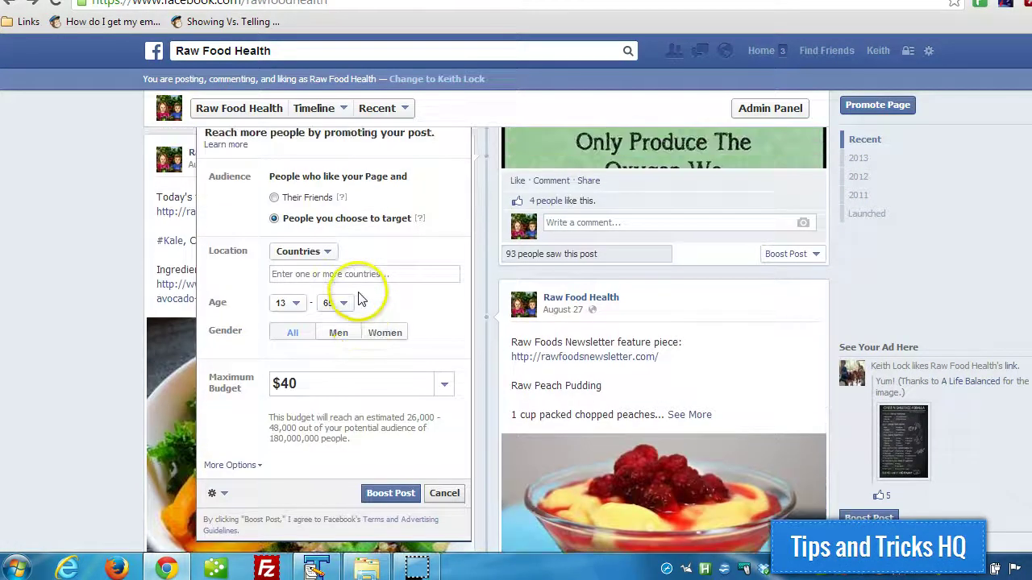
Examine the maximum budget choices and their estimated reach for the targeted audience
{"action": "left_click", "coordinate": [446, 385]}
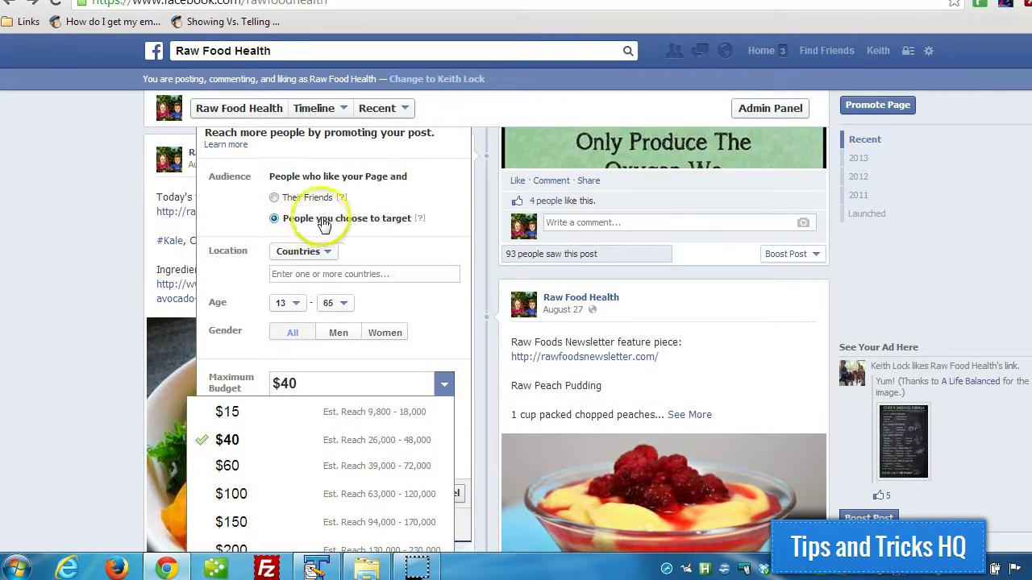
{"action": "scroll", "coordinate": [341, 342], "scroll_direction": "down", "scroll_amount": 1}
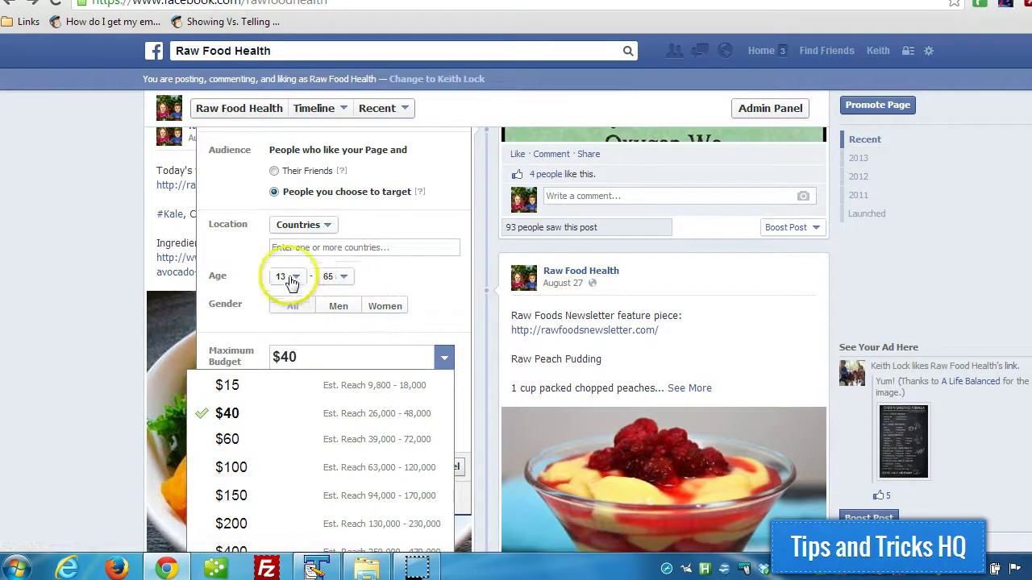
{"action": "scroll", "coordinate": [347, 306], "scroll_direction": "down", "scroll_amount": 1}
{"action": "scroll", "coordinate": [363, 310], "scroll_direction": "down", "scroll_amount": 1}
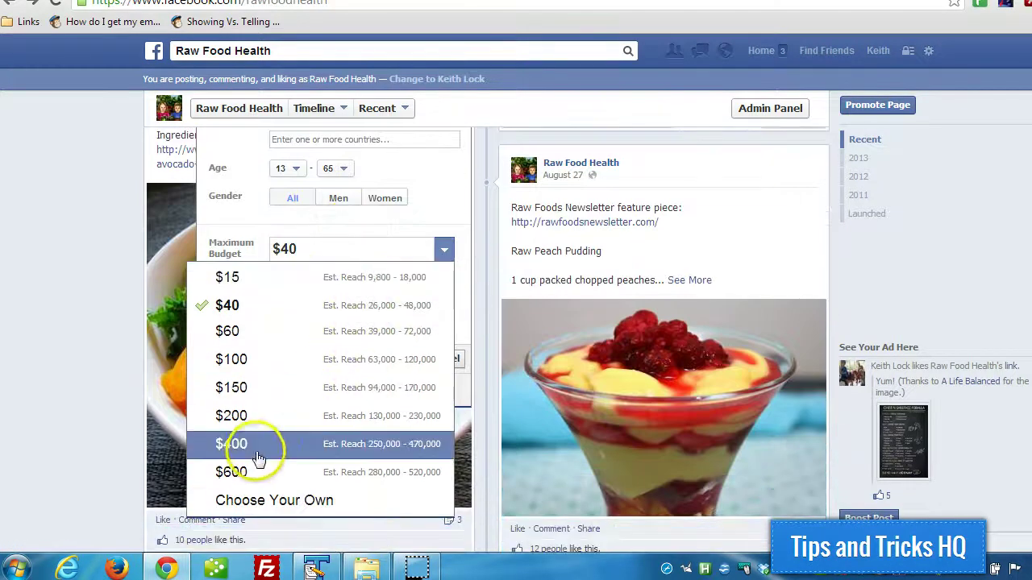
{"action": "left_click", "coordinate": [299, 237]}
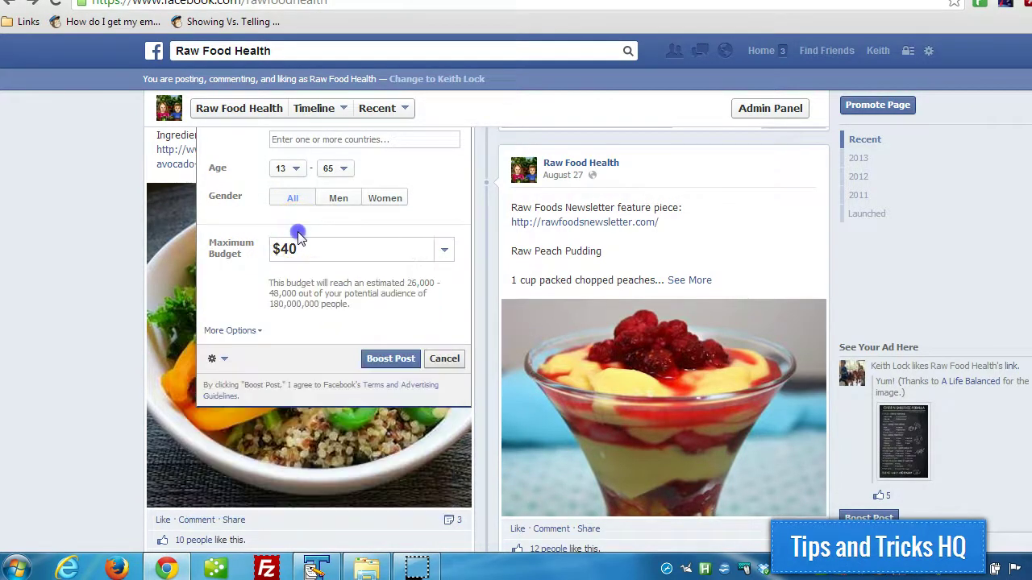
{"action": "scroll", "coordinate": [375, 203], "scroll_direction": "up", "scroll_amount": 2}
{"action": "scroll", "coordinate": [344, 192], "scroll_direction": "up", "scroll_amount": 2}
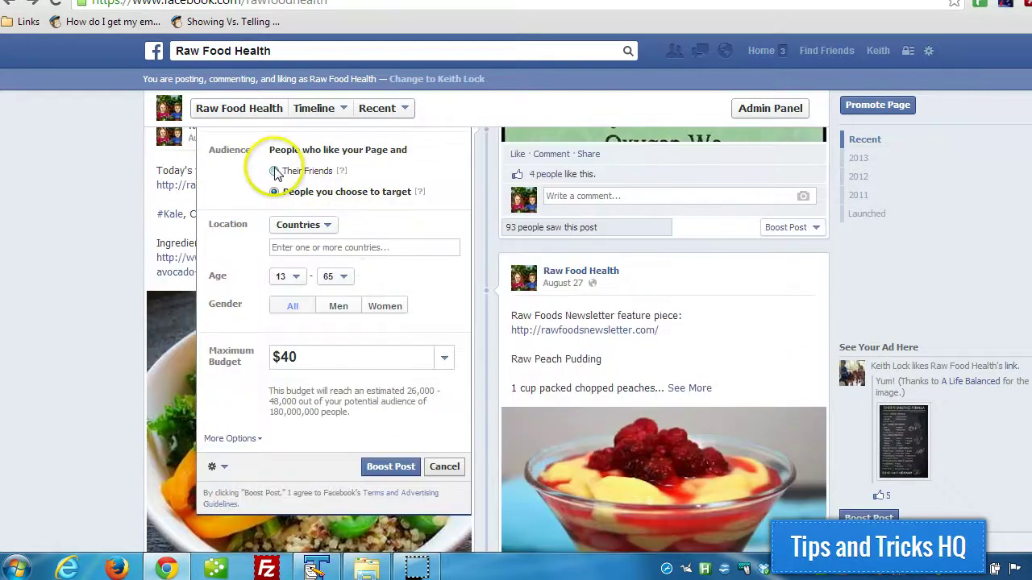
Switch the boost audience to Their Friends and compare the estimated reach of the budget choices
{"action": "left_click", "coordinate": [275, 172]}
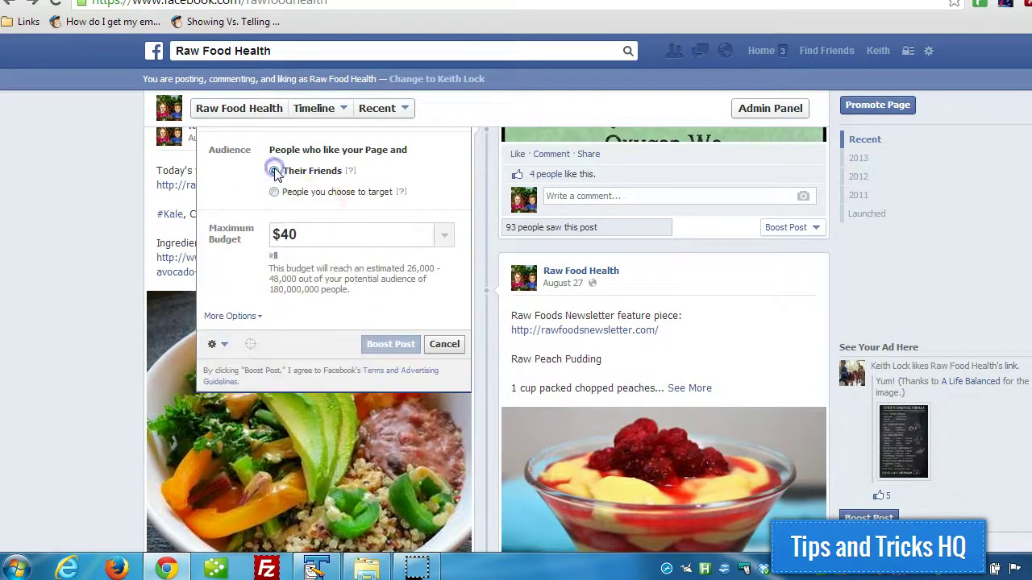
{"action": "left_click", "coordinate": [419, 235]}
{"action": "left_click", "coordinate": [446, 237]}
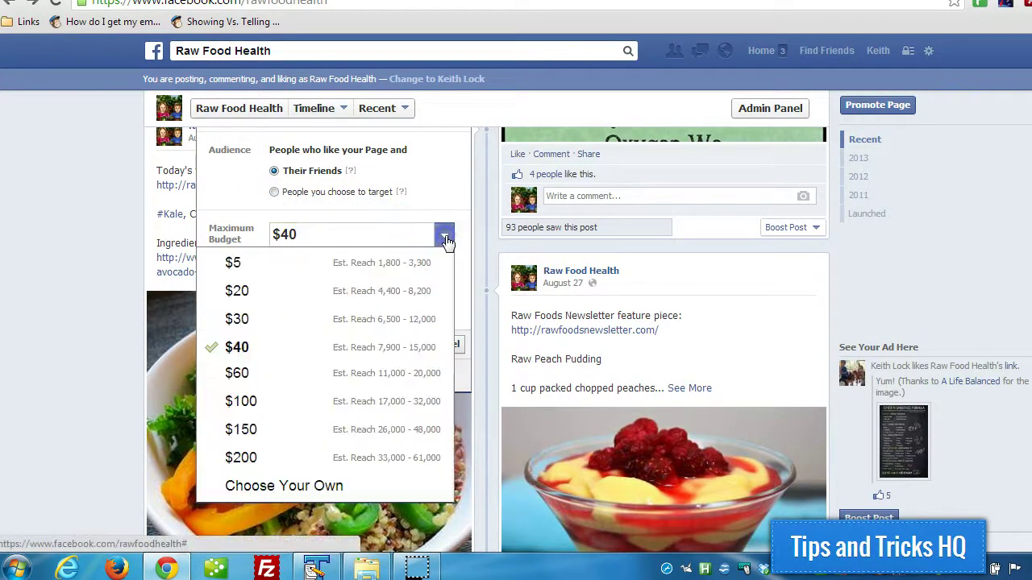
{"action": "scroll", "coordinate": [440, 258], "scroll_direction": "down", "scroll_amount": 1}
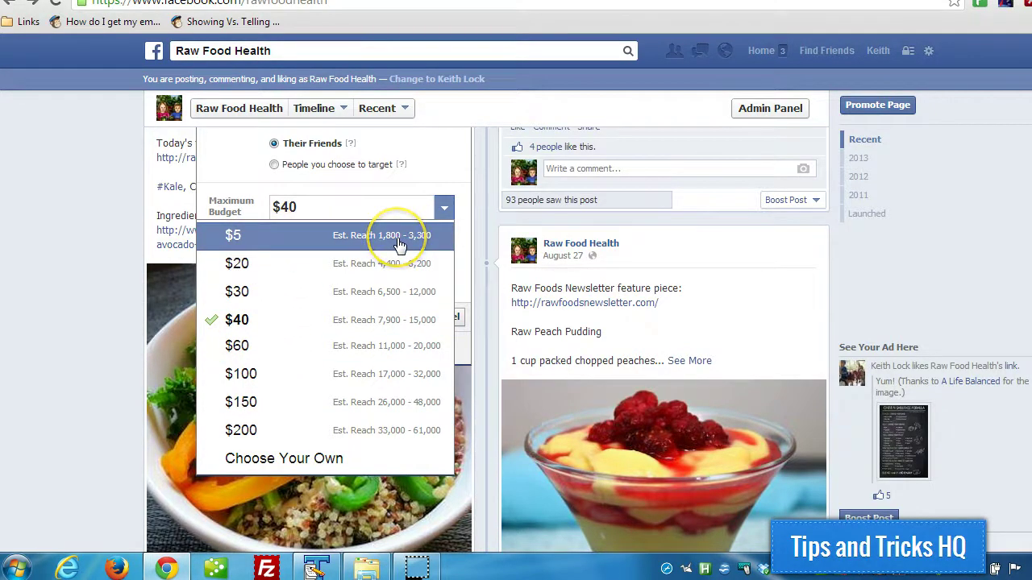
{"action": "left_click", "coordinate": [235, 188]}
Open the Nature's Food Patch photo's details for editing, then close the photo without adding a description
{"action": "scroll", "coordinate": [233, 306], "scroll_direction": "up", "scroll_amount": 5}
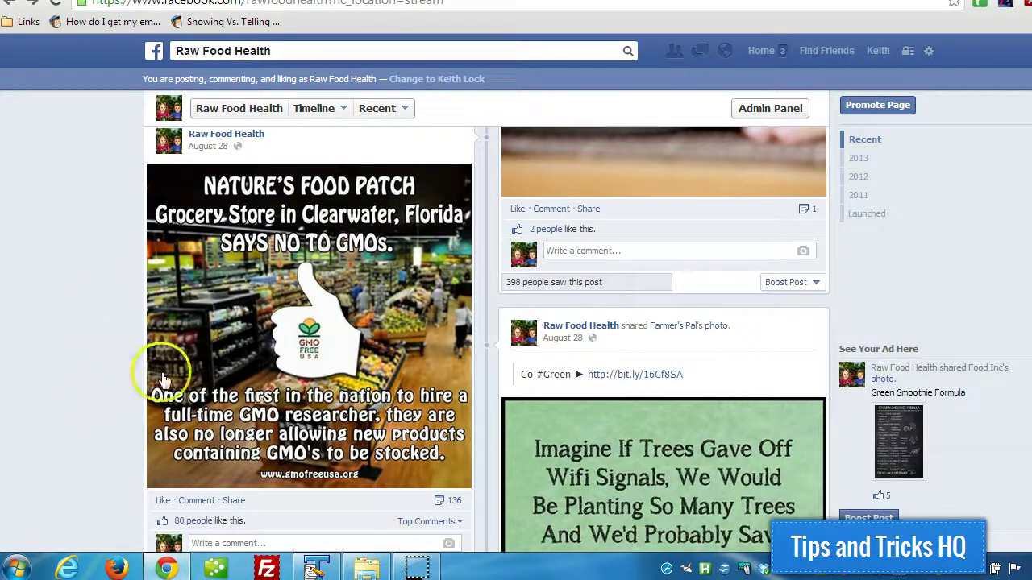
{"action": "left_click", "coordinate": [248, 348]}
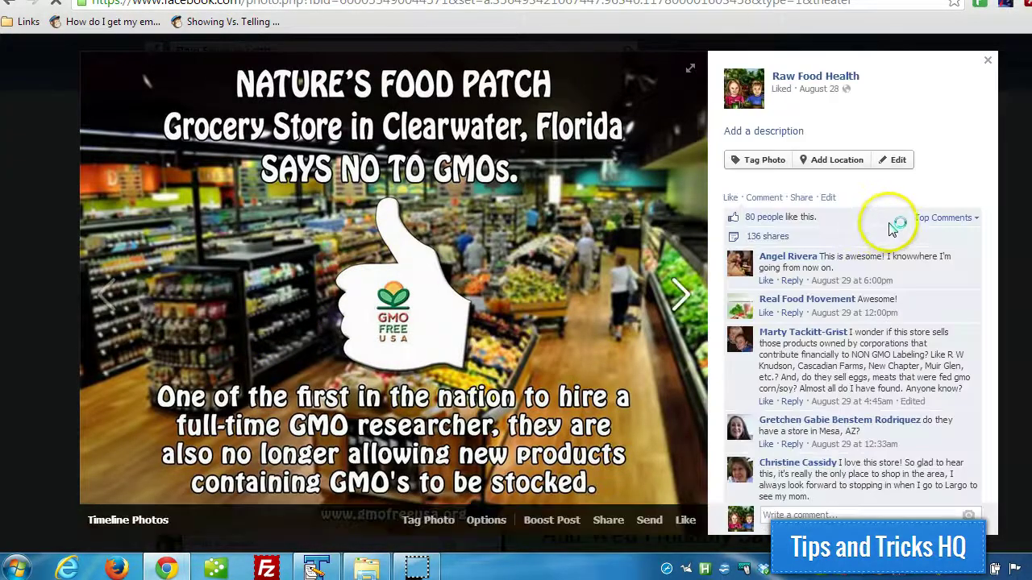
{"action": "left_click", "coordinate": [898, 162]}
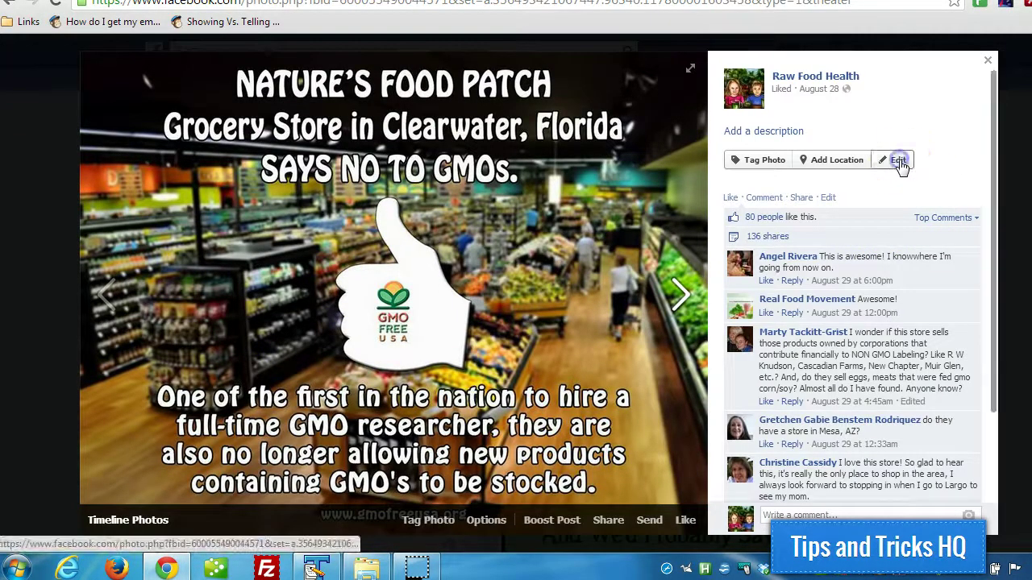
{"action": "left_click", "coordinate": [761, 82]}
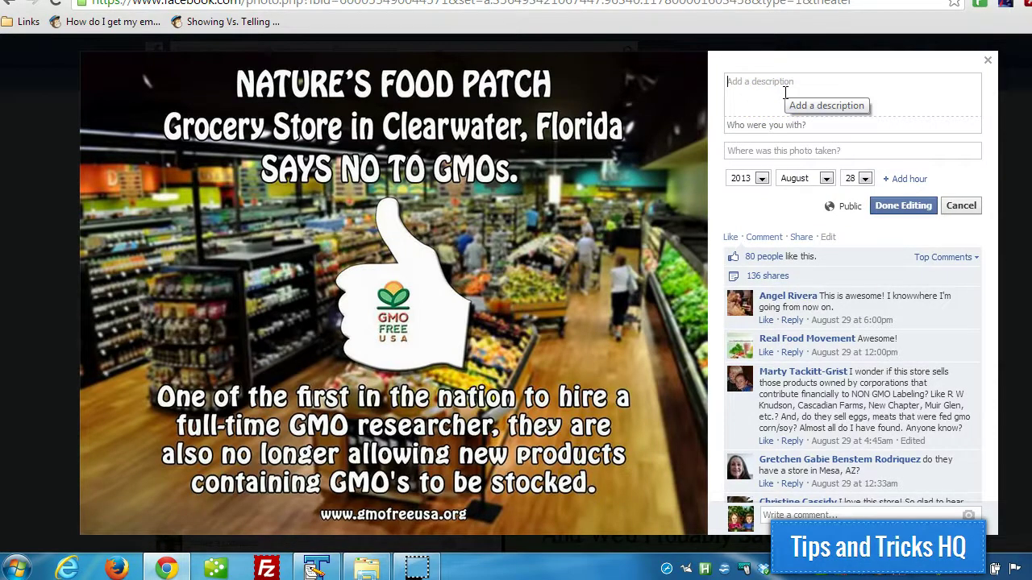
{"action": "left_click", "coordinate": [990, 62]}
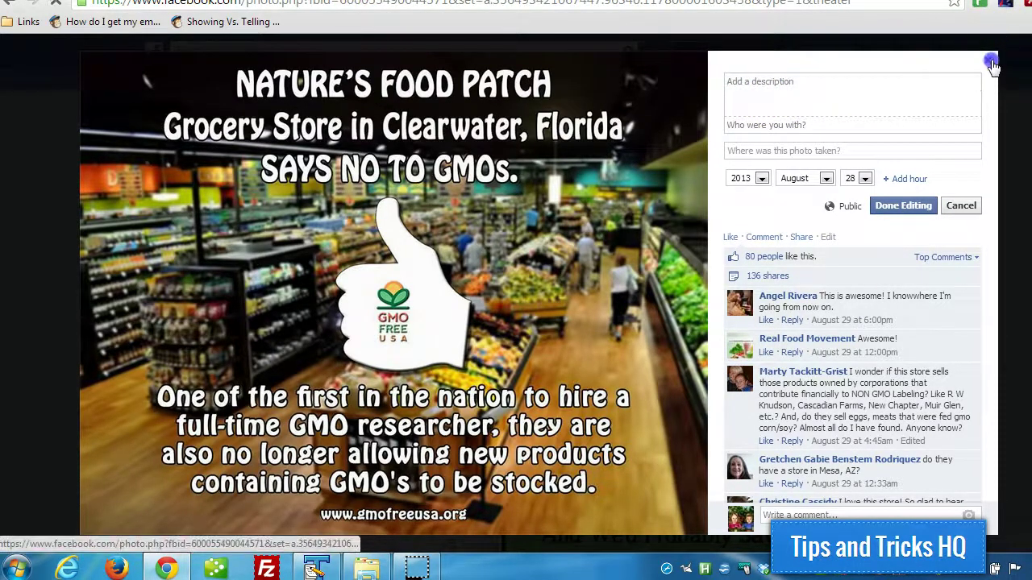
View the management options available for the Nature's Food Patch post and return to the timeline
{"action": "scroll", "coordinate": [272, 247], "scroll_direction": "up", "scroll_amount": 2}
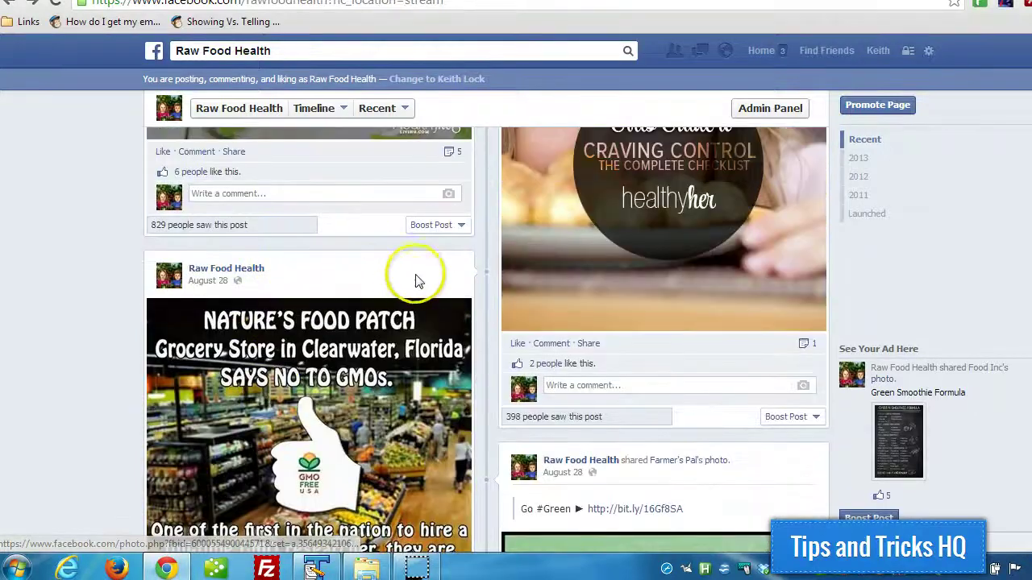
{"action": "left_click", "coordinate": [455, 268]}
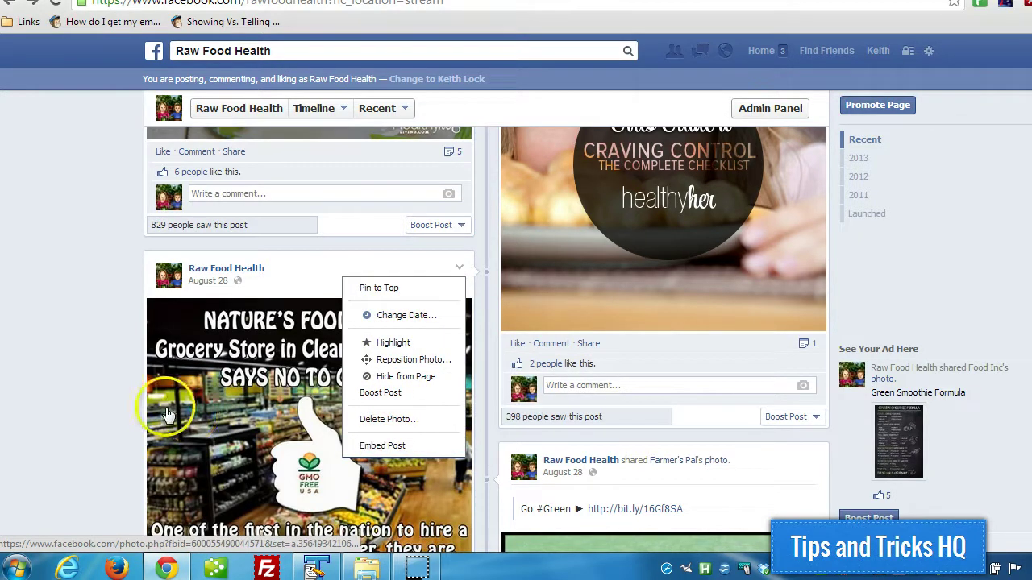
{"action": "left_click", "coordinate": [241, 399]}
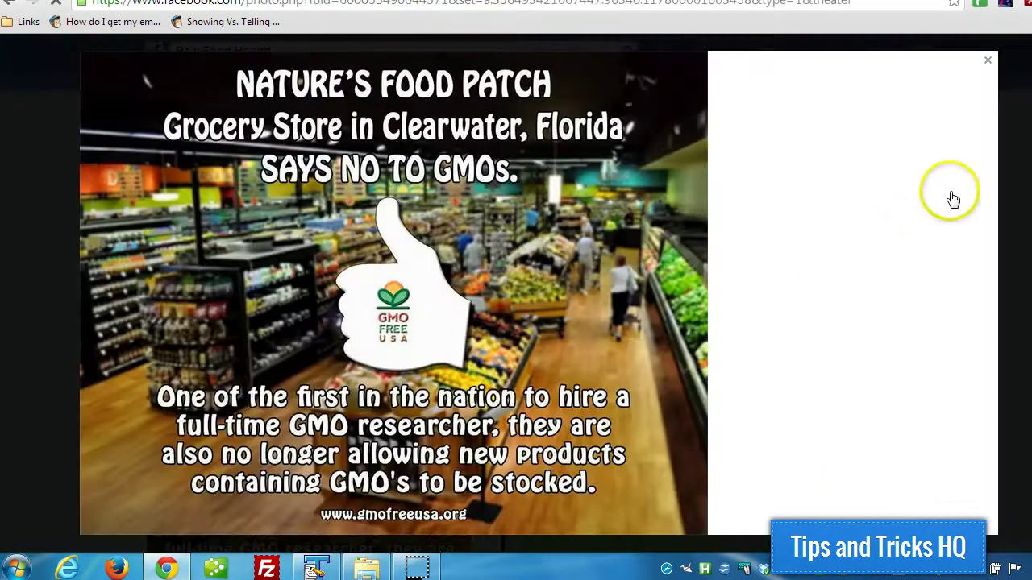
{"action": "left_click", "coordinate": [989, 61]}
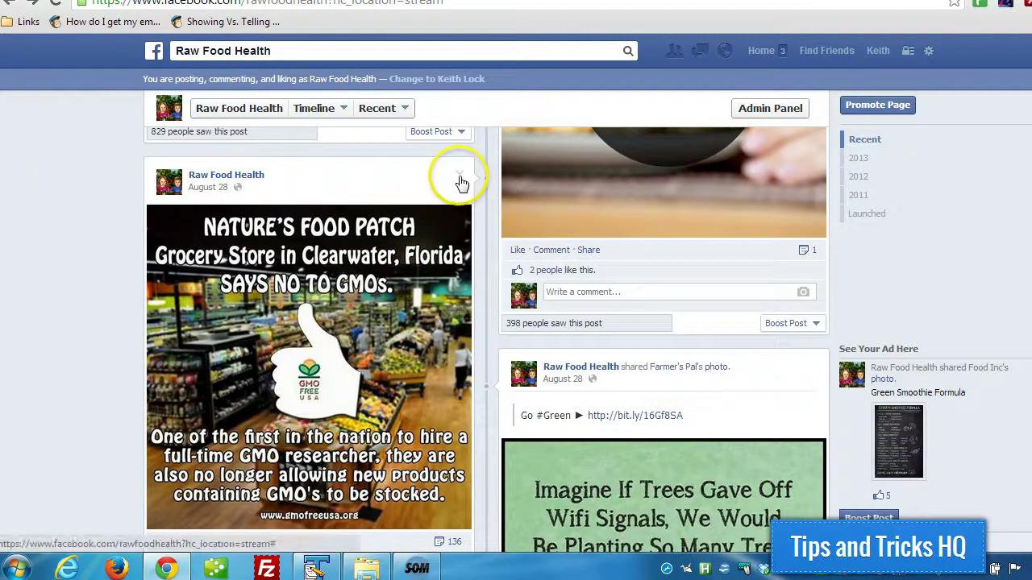
Bring up the embed code for the Nature's Food Patch post and review the embedded post preview
{"action": "left_click", "coordinate": [461, 182]}
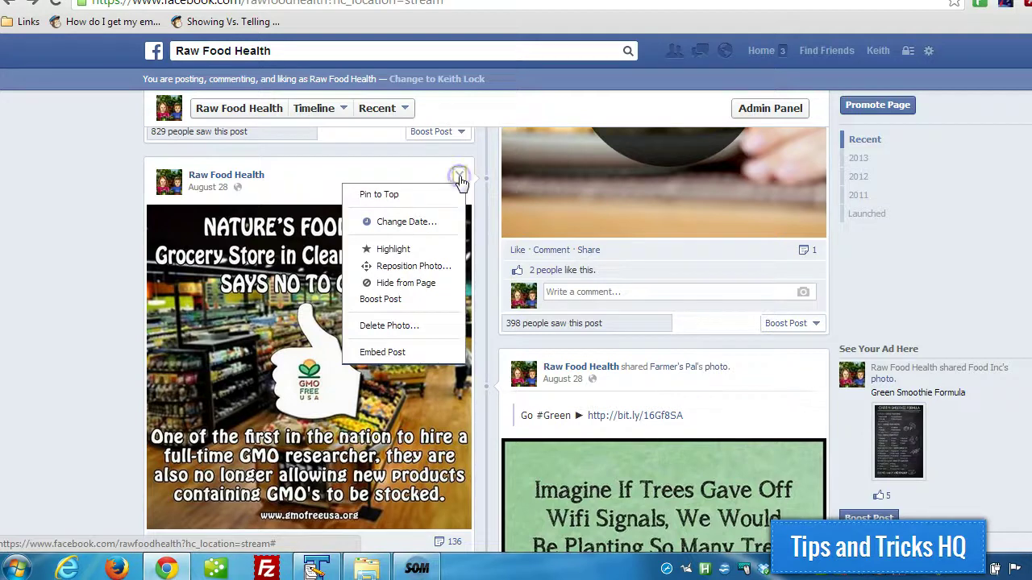
{"action": "left_click", "coordinate": [384, 353]}
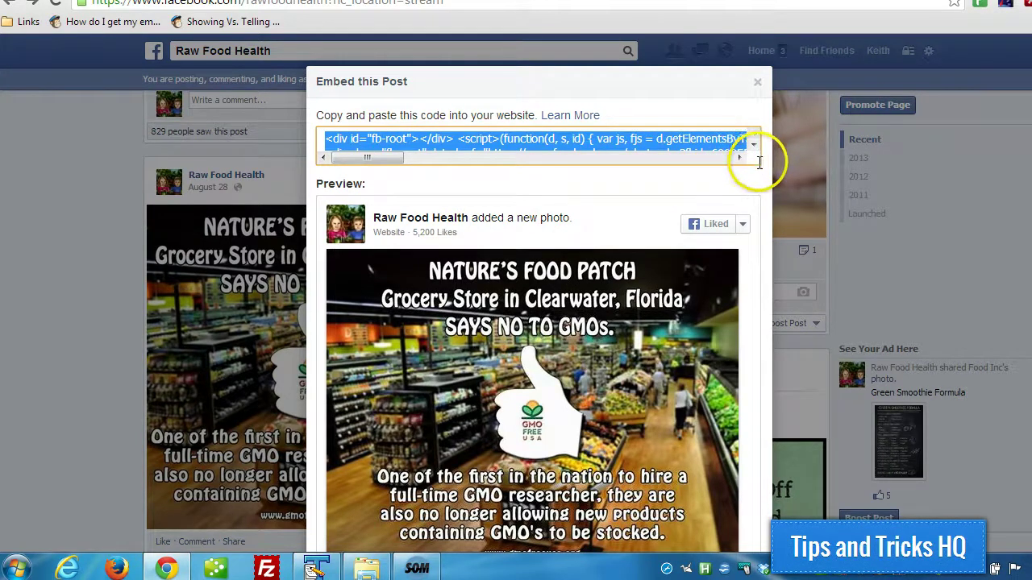
{"action": "mouse_move", "coordinate": [380, 161]}
{"action": "left_mouse_down"}
{"action": "mouse_move", "coordinate": [675, 166]}
{"action": "mouse_move", "coordinate": [365, 165]}
{"action": "left_mouse_up"}
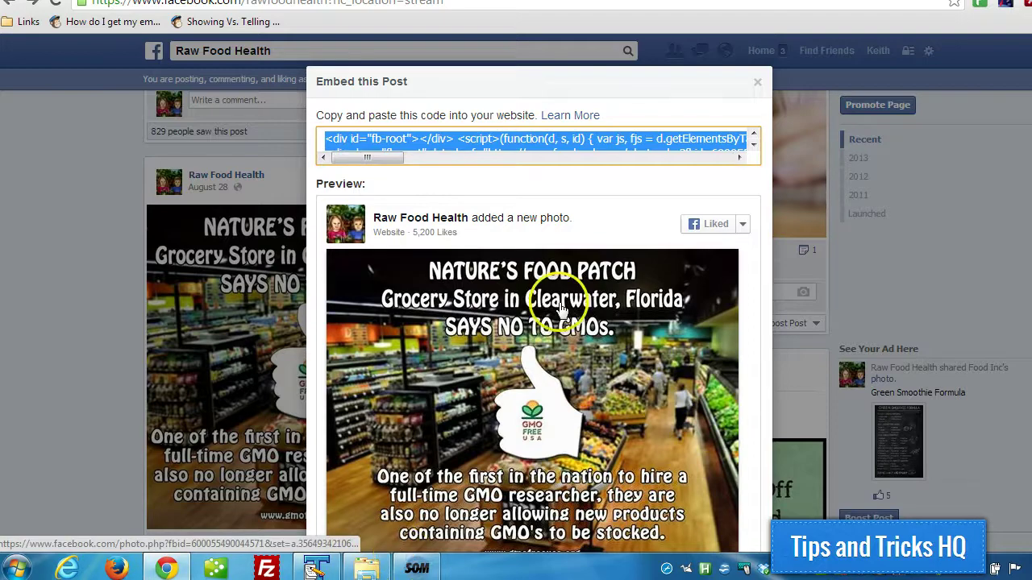
{"action": "scroll", "coordinate": [561, 309], "scroll_direction": "down", "scroll_amount": 1}
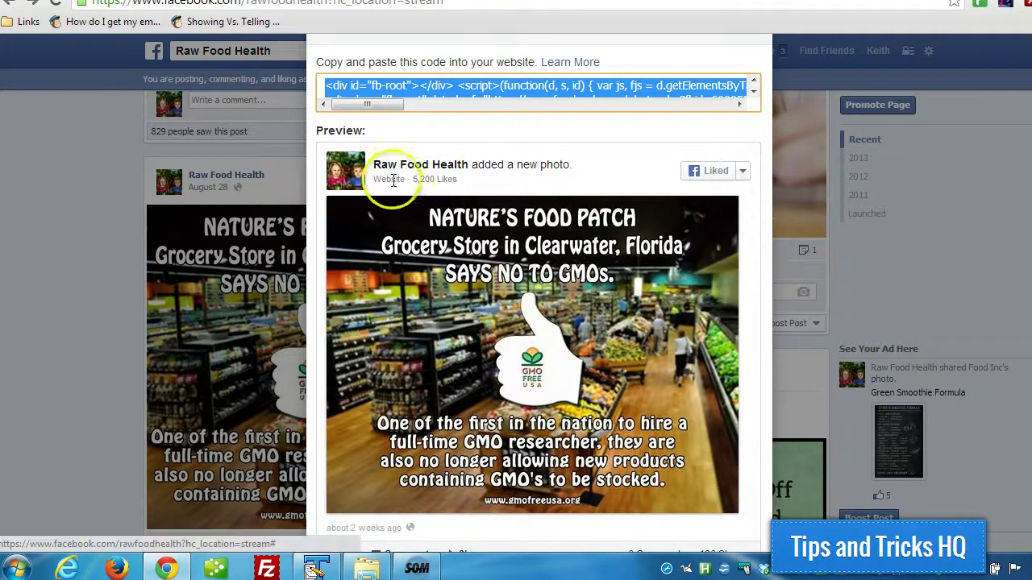
{"action": "scroll", "coordinate": [413, 179], "scroll_direction": "down", "scroll_amount": 2}
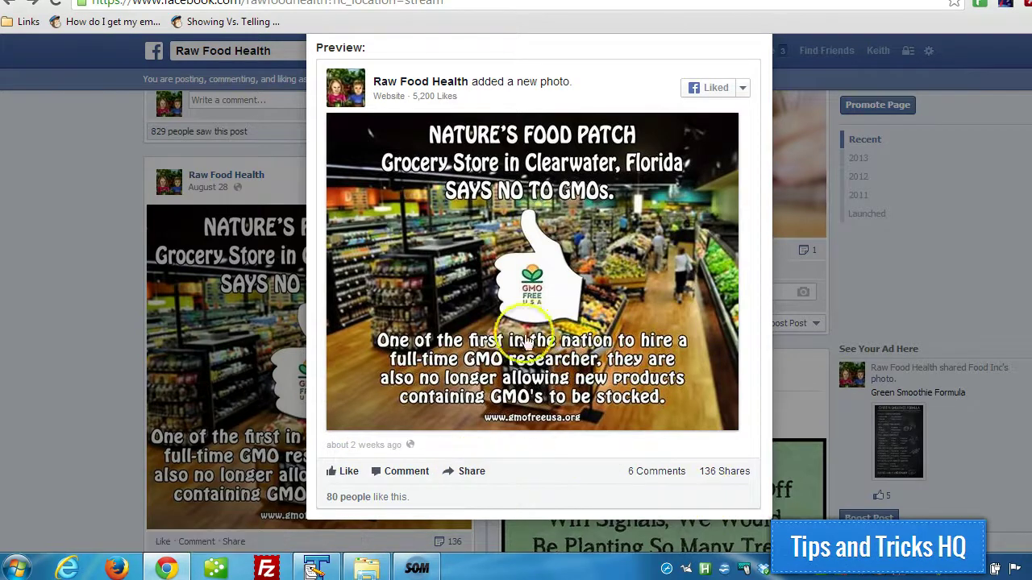
{"action": "scroll", "coordinate": [439, 192], "scroll_direction": "up", "scroll_amount": 2}
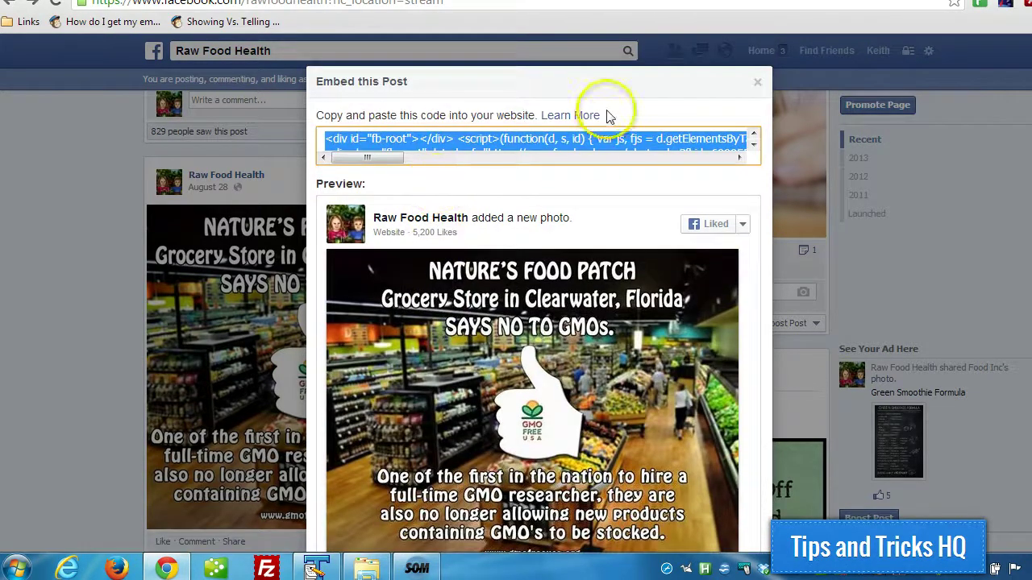